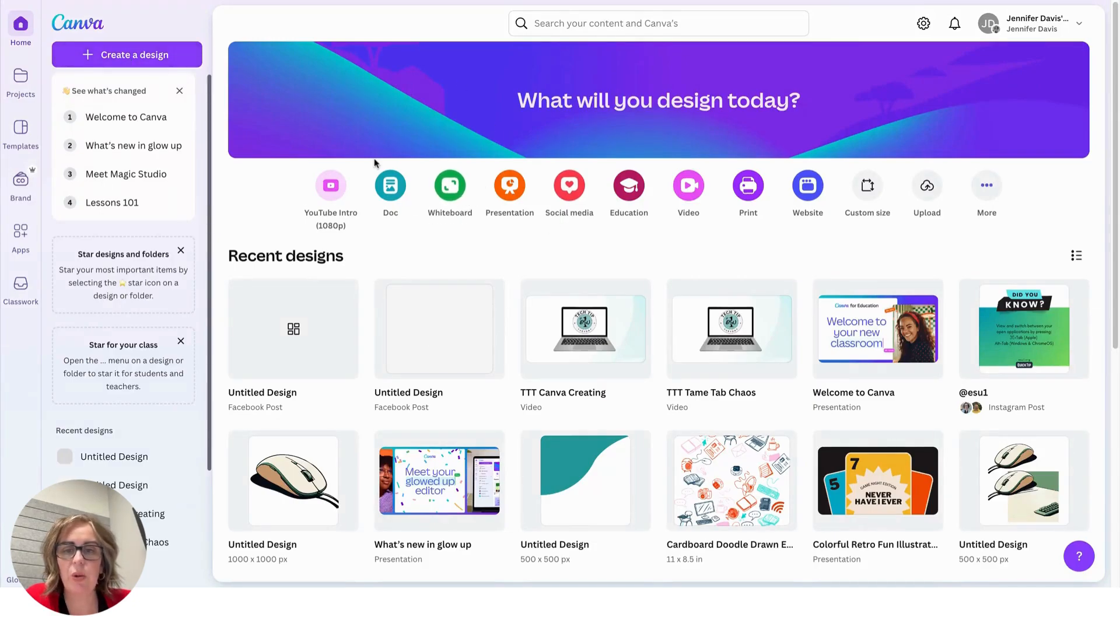
- Create a 940 × 788 px Facebook Post design and search its templates for "volleyball player spotlight high school"
{"action": "left_click", "coordinate": [133, 59]}
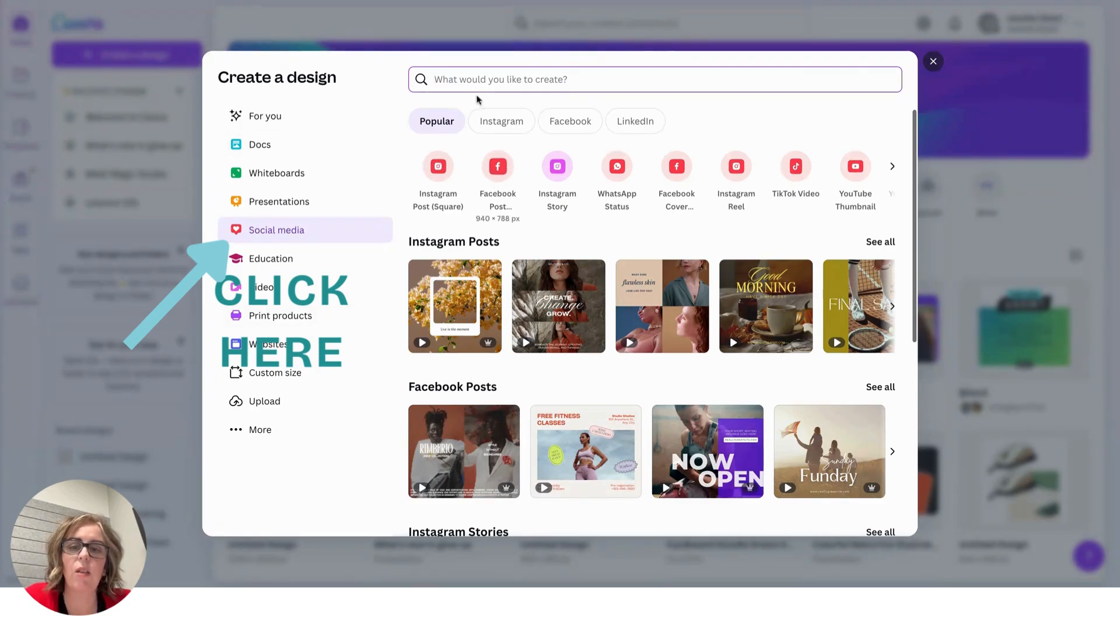
{"action": "left_click", "coordinate": [496, 169]}
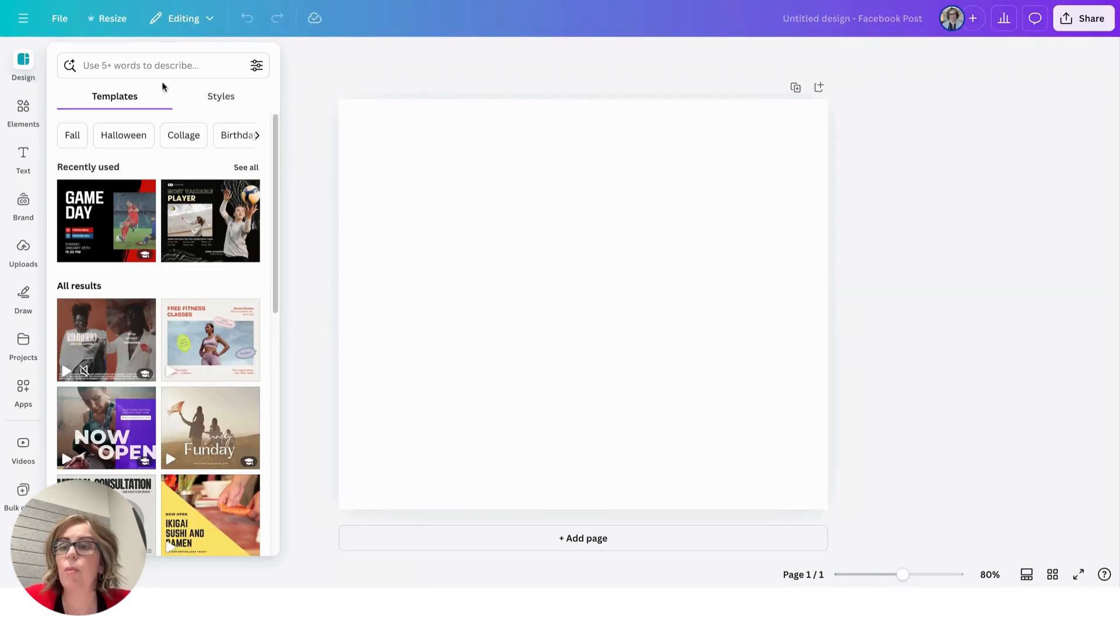
{"action": "left_click", "coordinate": [151, 65]}
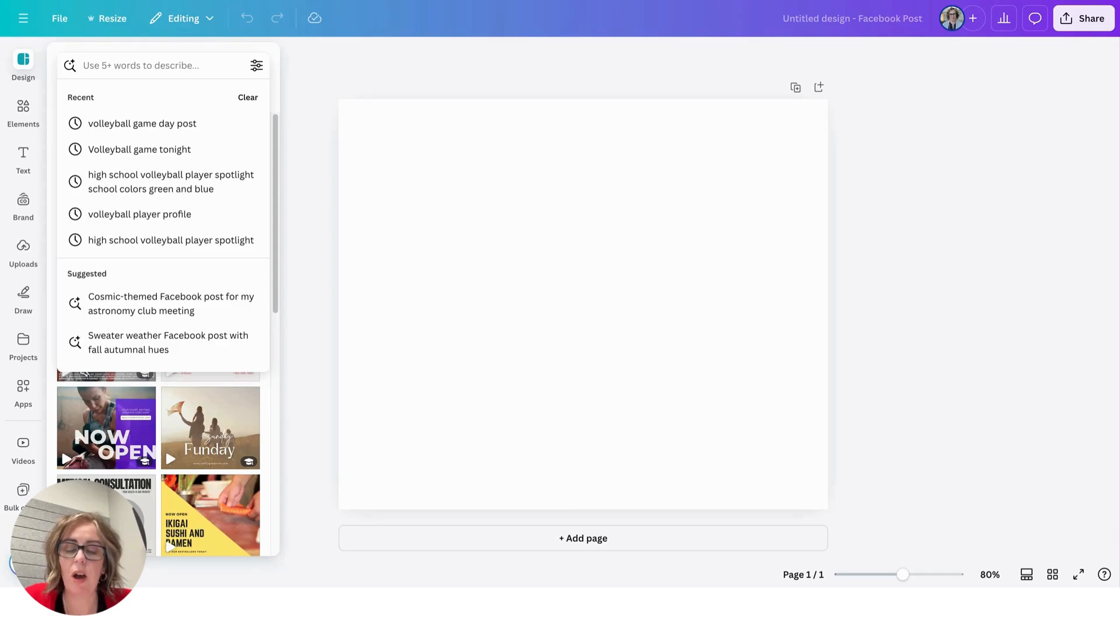
{"action": "type", "text": "volleyb"}
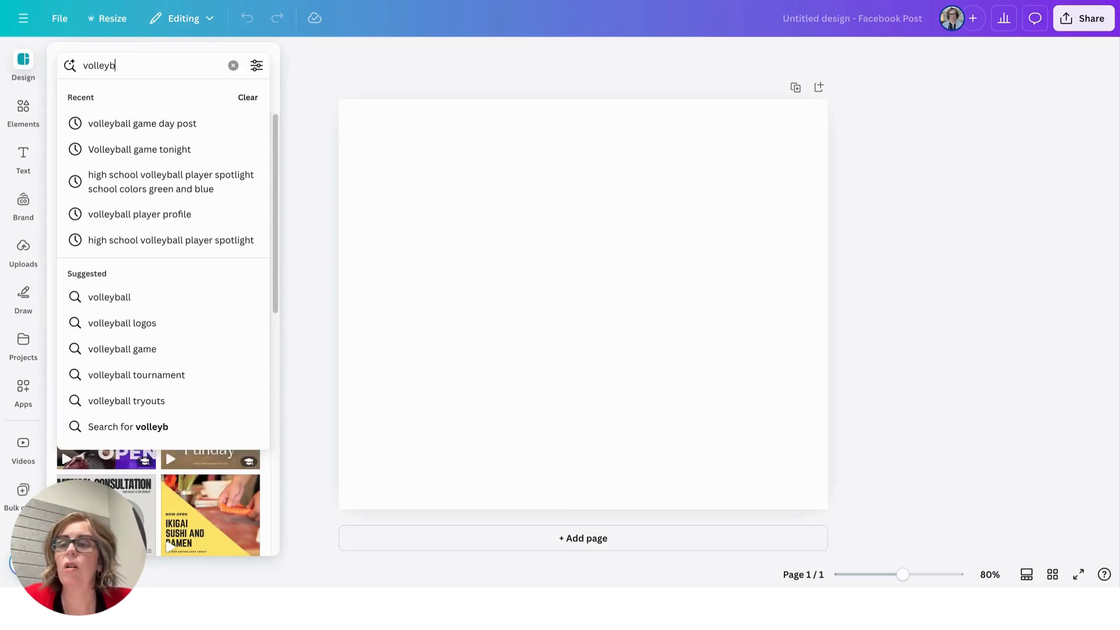
{"action": "type", "text": "all play"}
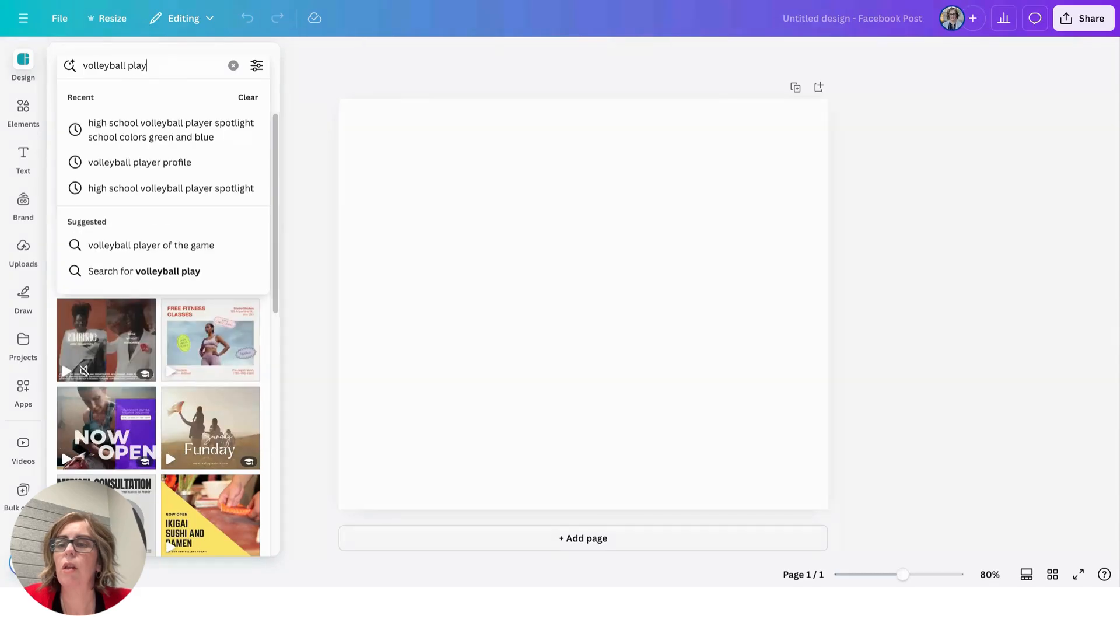
{"action": "type", "text": "er spotlight"}
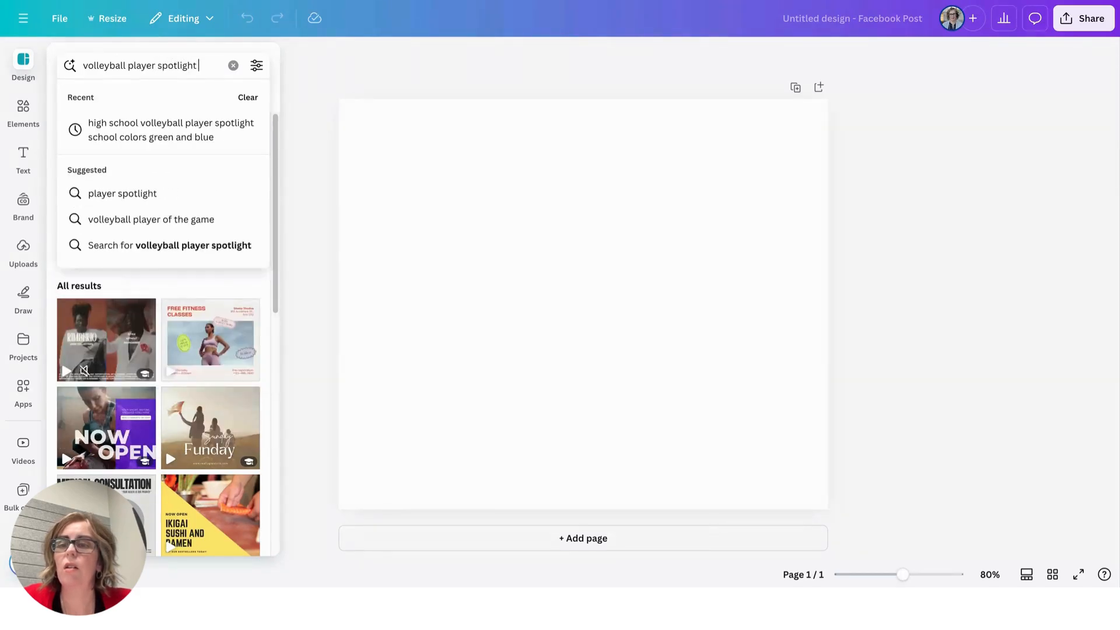
{"action": "type", "text": " high school"}
{"action": "key", "text": "Return"}
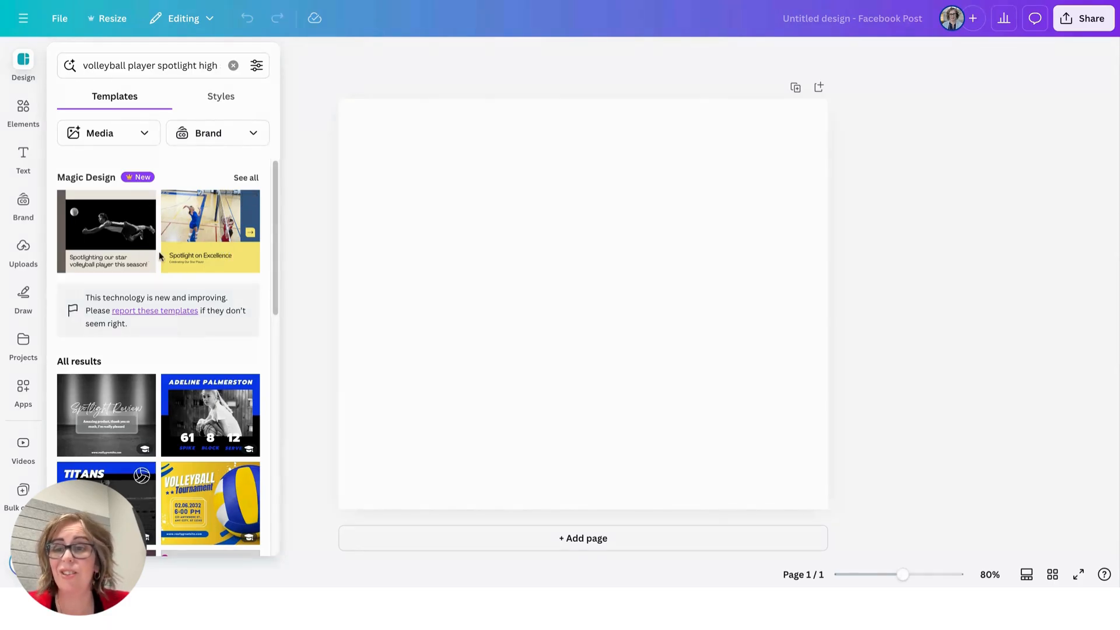
- Find the black Most Valuable Player volleyball template among the results and apply it to the page
{"action": "scroll", "coordinate": [197, 236], "scroll_direction": "down", "scroll_amount": 1}
{"action": "scroll", "coordinate": [196, 235], "scroll_direction": "down", "scroll_amount": 3}
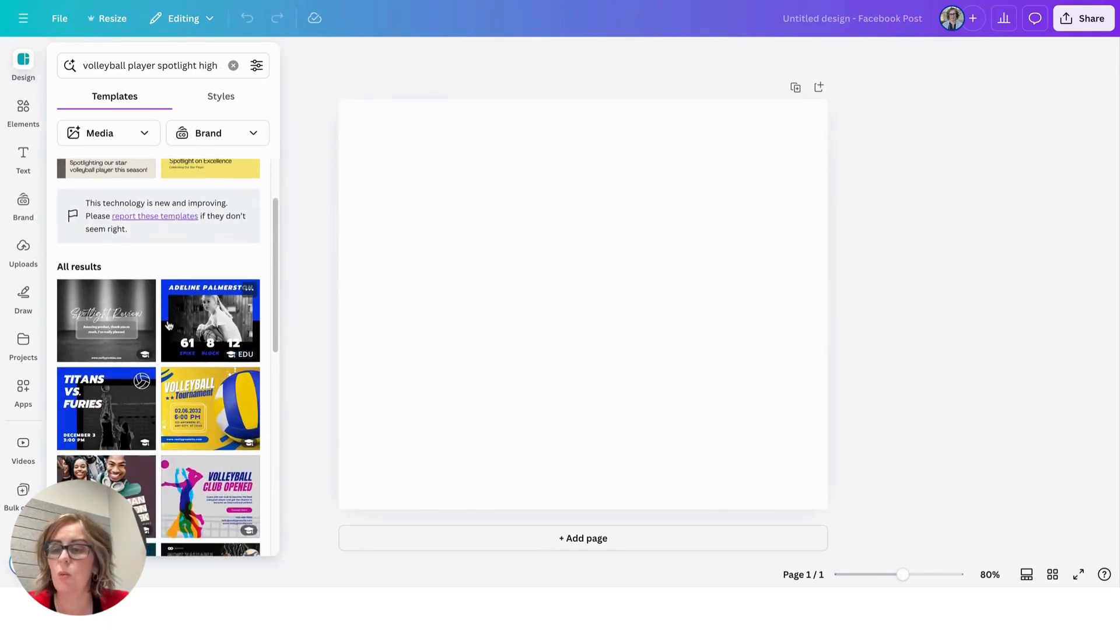
{"action": "scroll", "coordinate": [168, 324], "scroll_direction": "down", "scroll_amount": 3}
{"action": "scroll", "coordinate": [168, 325], "scroll_direction": "down", "scroll_amount": 5}
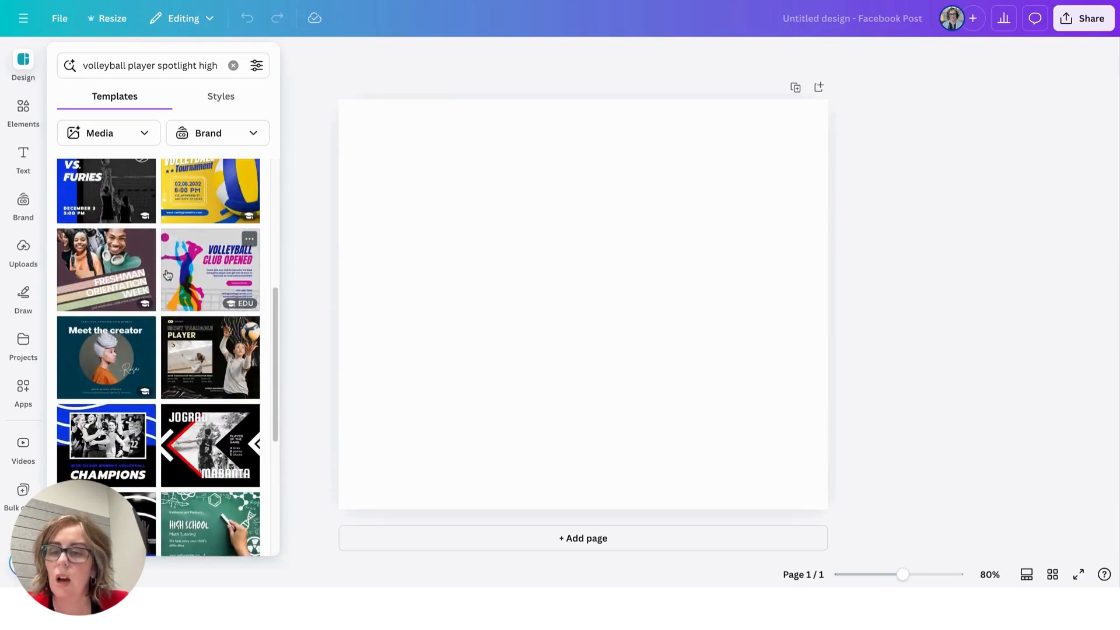
{"action": "scroll", "coordinate": [168, 274], "scroll_direction": "down", "scroll_amount": 1}
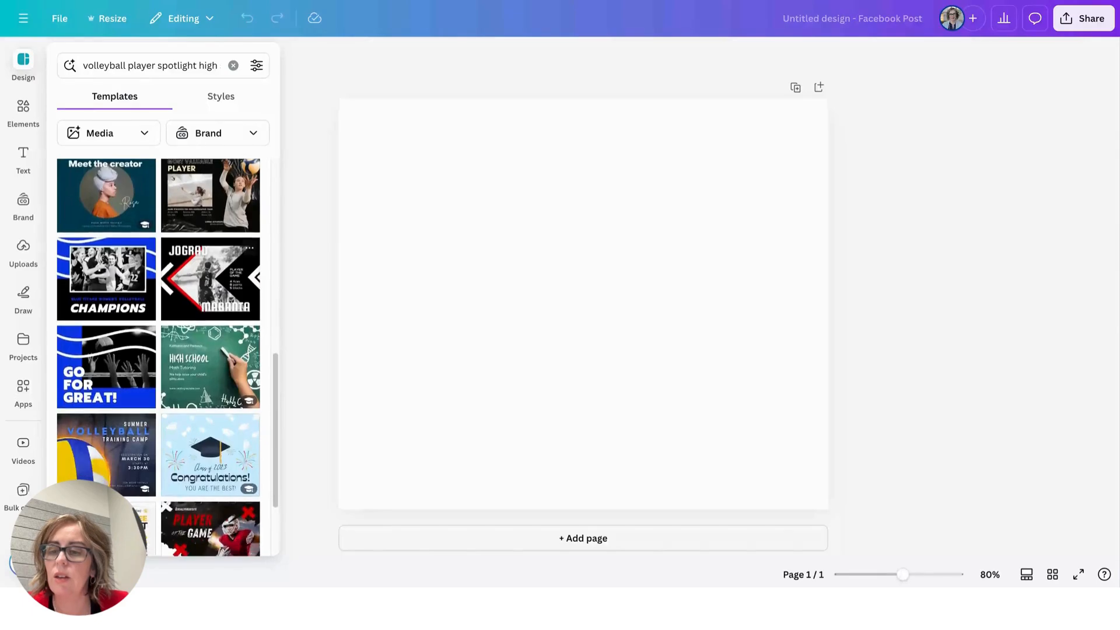
{"action": "scroll", "coordinate": [198, 280], "scroll_direction": "up", "scroll_amount": 2}
{"action": "scroll", "coordinate": [205, 285], "scroll_direction": "down", "scroll_amount": 4}
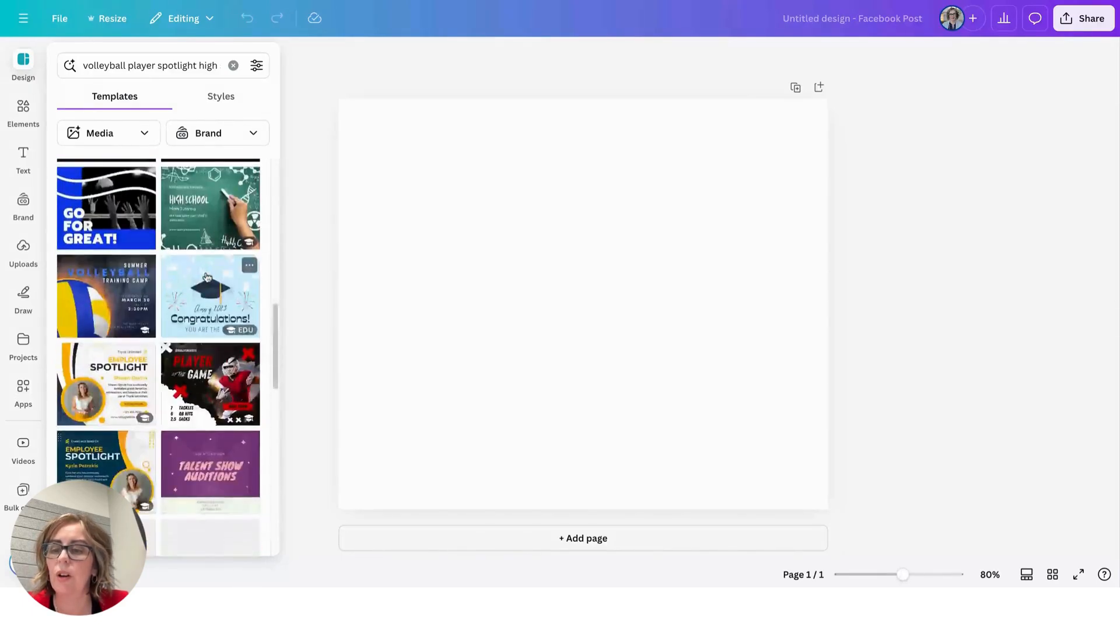
{"action": "scroll", "coordinate": [207, 280], "scroll_direction": "up", "scroll_amount": 3}
{"action": "scroll", "coordinate": [207, 278], "scroll_direction": "up", "scroll_amount": 1}
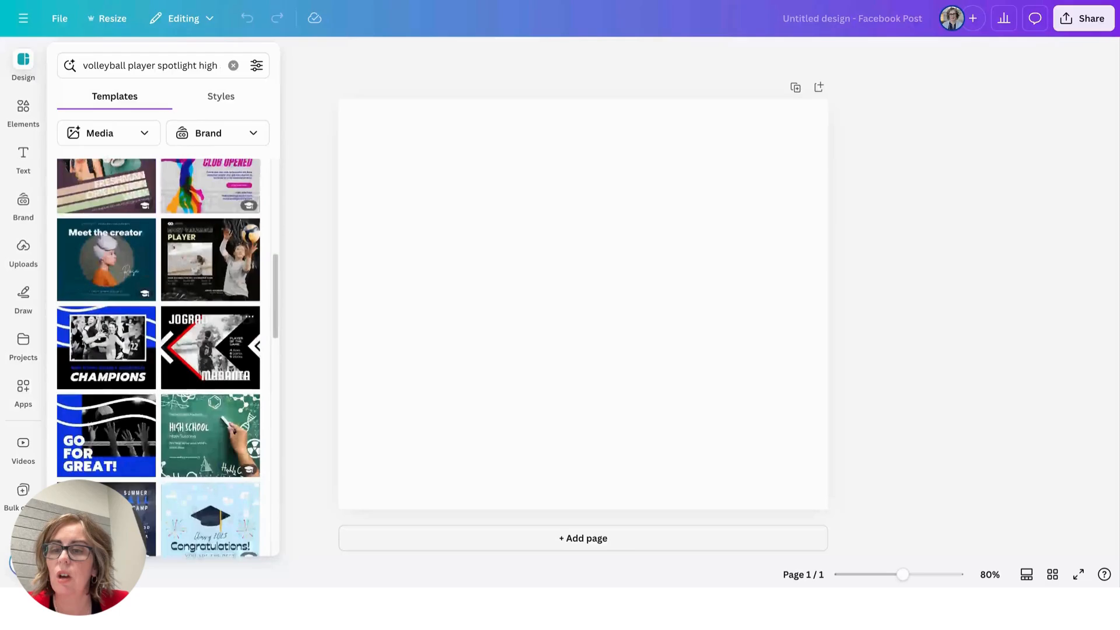
{"action": "left_click", "coordinate": [217, 279]}
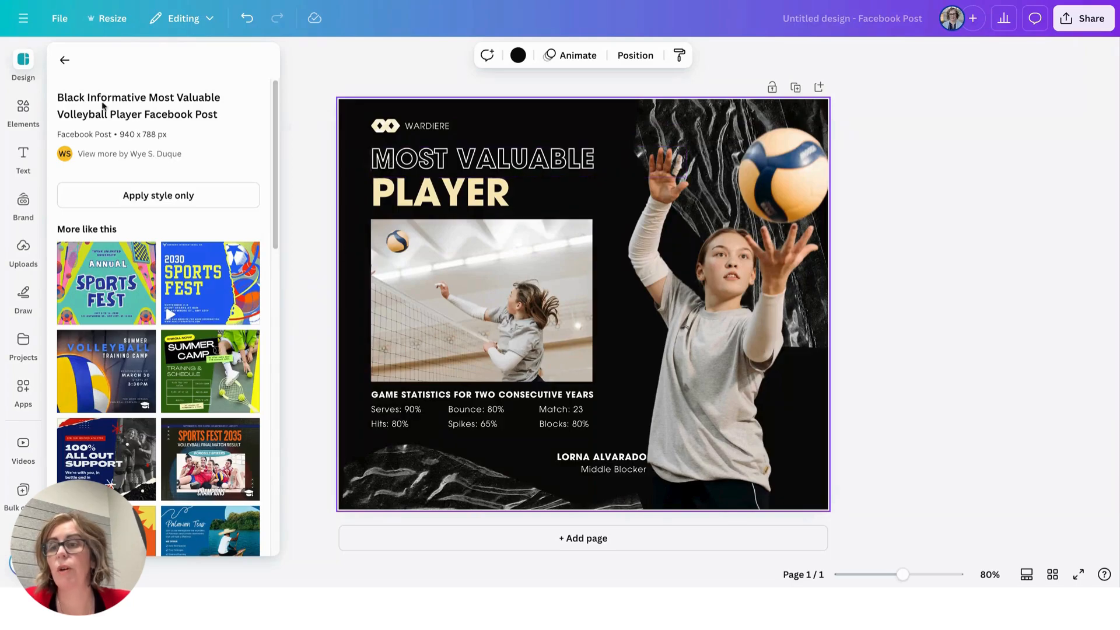
- Place the uploaded photo of the diving volleyball player into the template's photo frame above the game statistics
{"action": "left_click", "coordinate": [29, 256]}
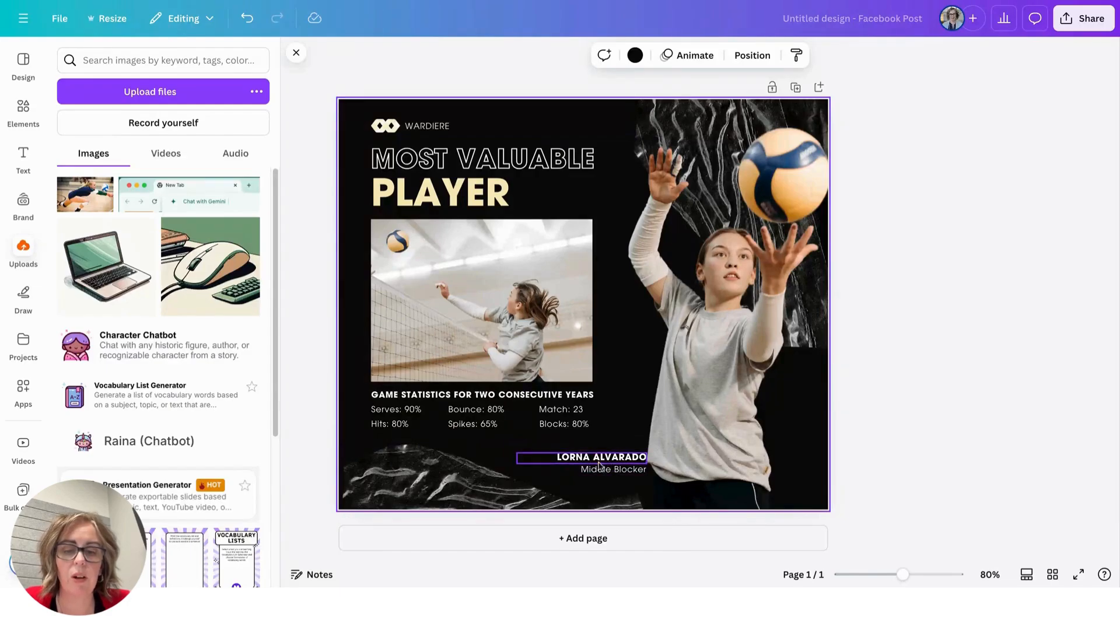
{"action": "left_click", "coordinate": [625, 465]}
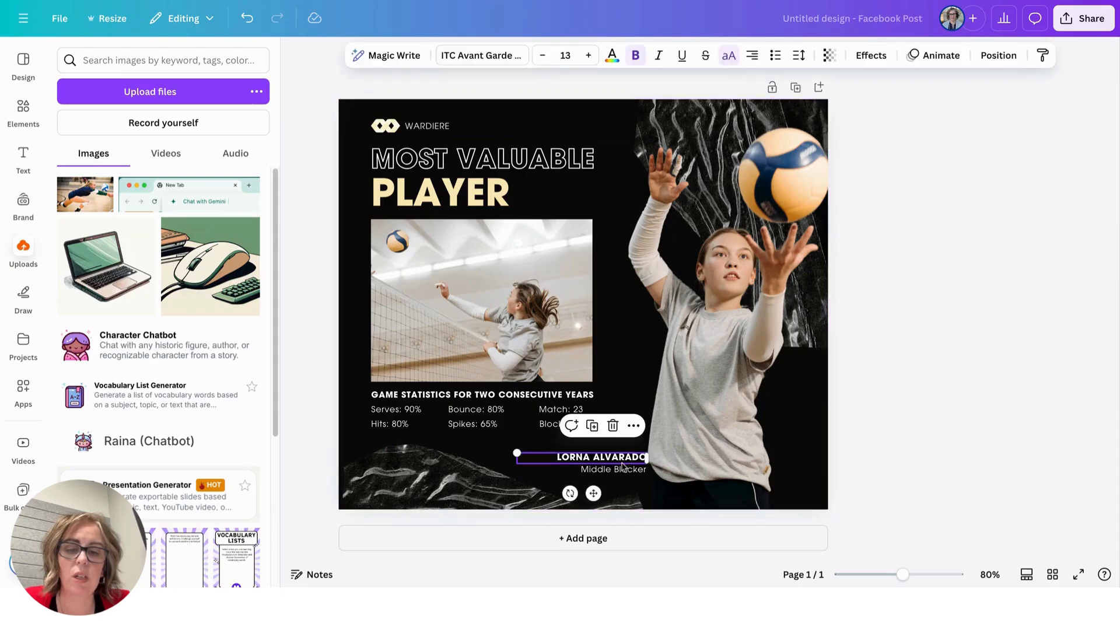
{"action": "left_click", "coordinate": [623, 465]}
{"action": "double_click", "coordinate": [639, 457]}
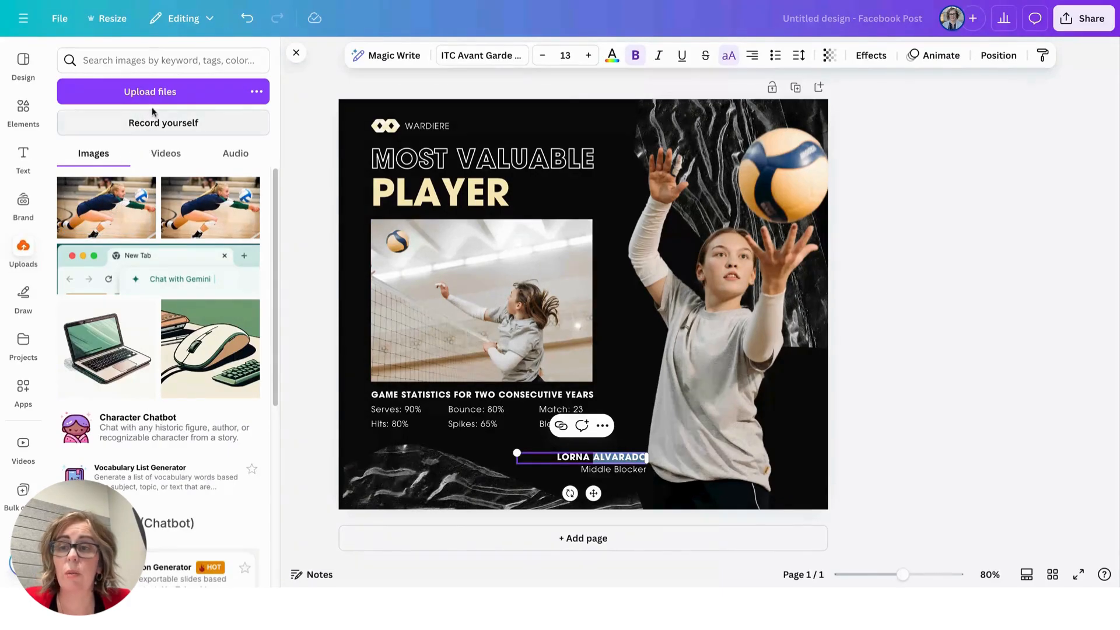
{"action": "left_click", "coordinate": [105, 216]}
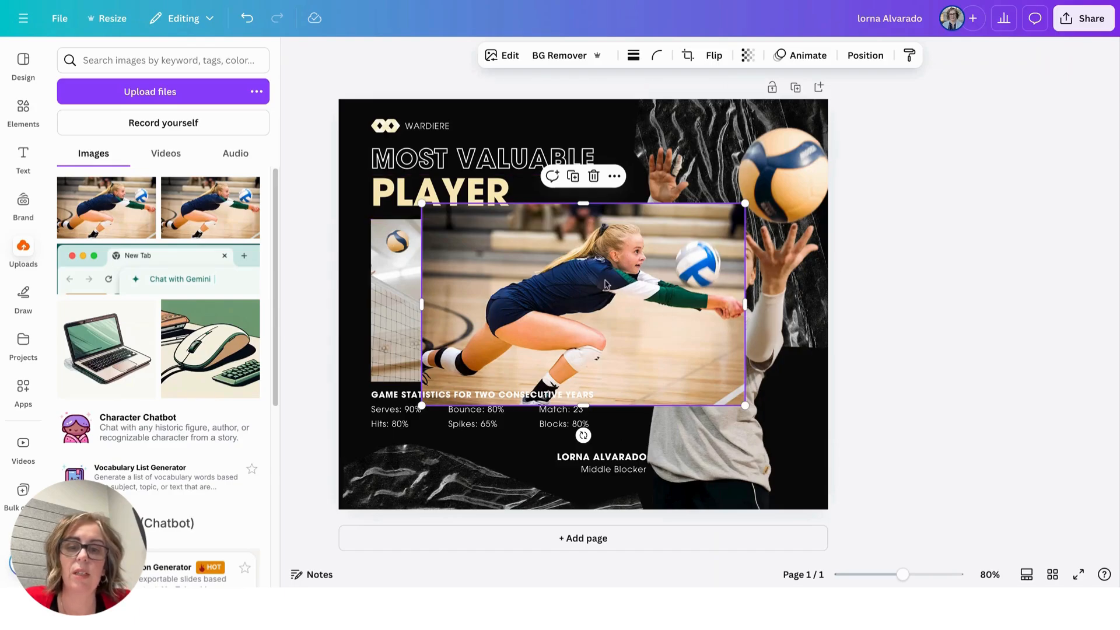
{"action": "left_click_drag", "start_coordinate": [605, 284], "coordinate": [567, 291]}
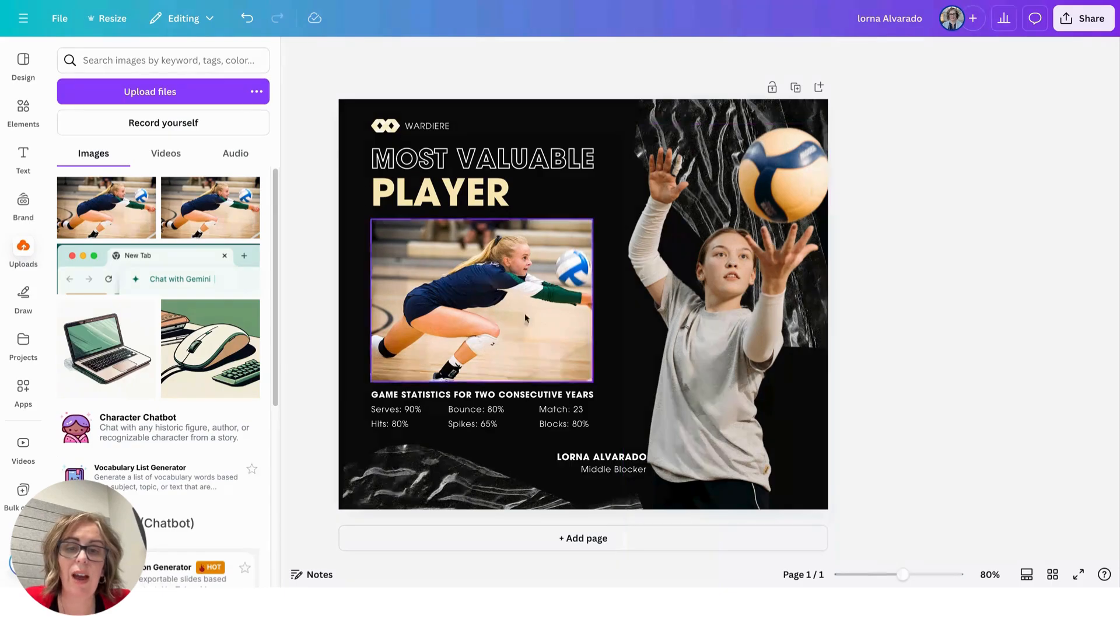
- Duplicate the framed volleyball photo and move the copy over the lower half of the large player cutout
{"action": "left_click", "coordinate": [555, 327]}
{"action": "left_click_drag", "start_coordinate": [558, 325], "coordinate": [642, 338]}
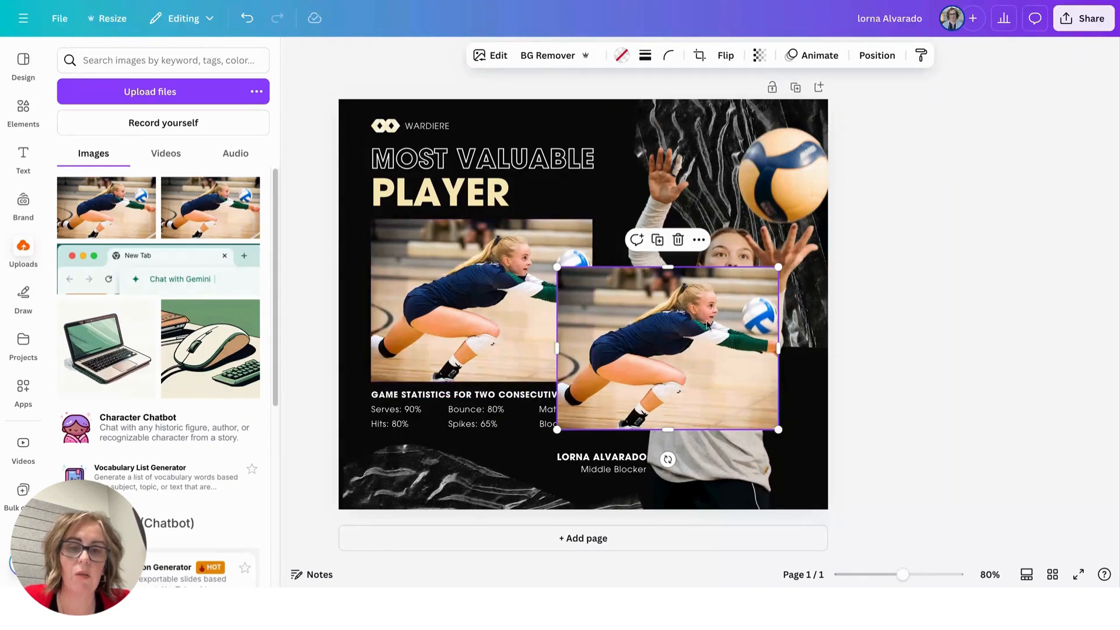
{"action": "left_click_drag", "start_coordinate": [707, 323], "coordinate": [745, 369]}
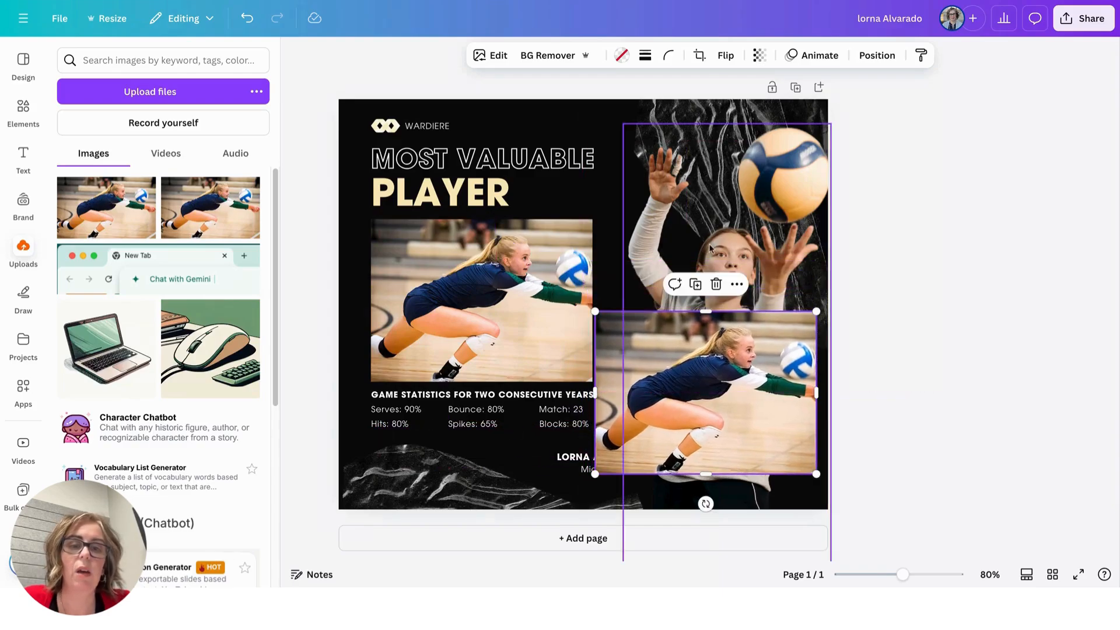
- Delete the template's large player cutout and move the duplicate photo up beside the original framed photo
{"action": "left_click", "coordinate": [711, 248]}
{"action": "key", "text": "Delete"}
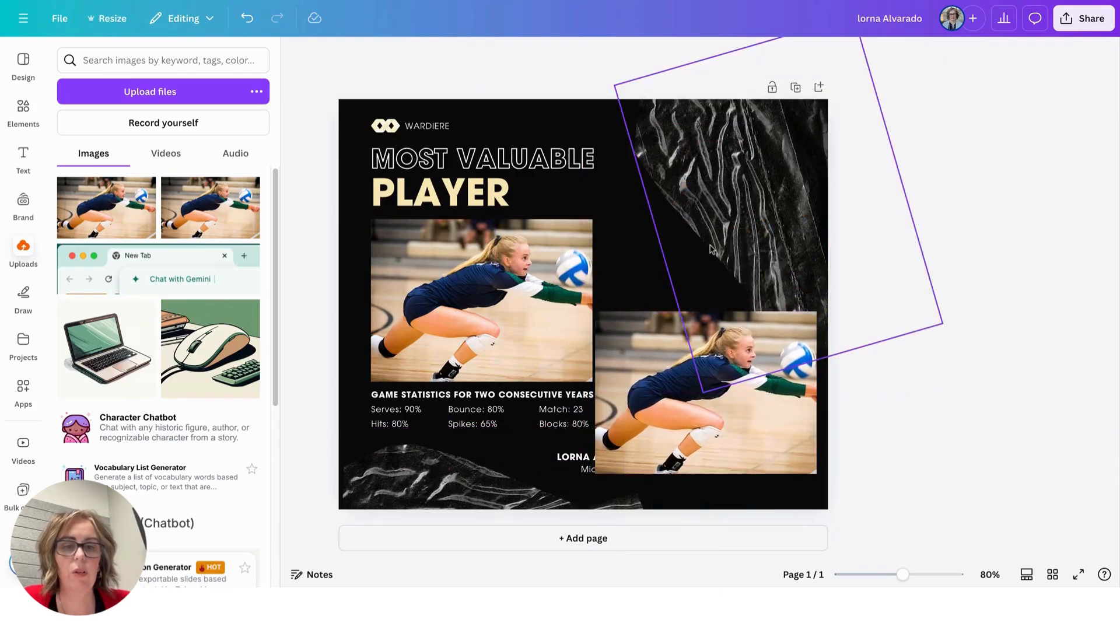
{"action": "left_click", "coordinate": [696, 413]}
{"action": "left_click_drag", "start_coordinate": [696, 412], "coordinate": [707, 324]}
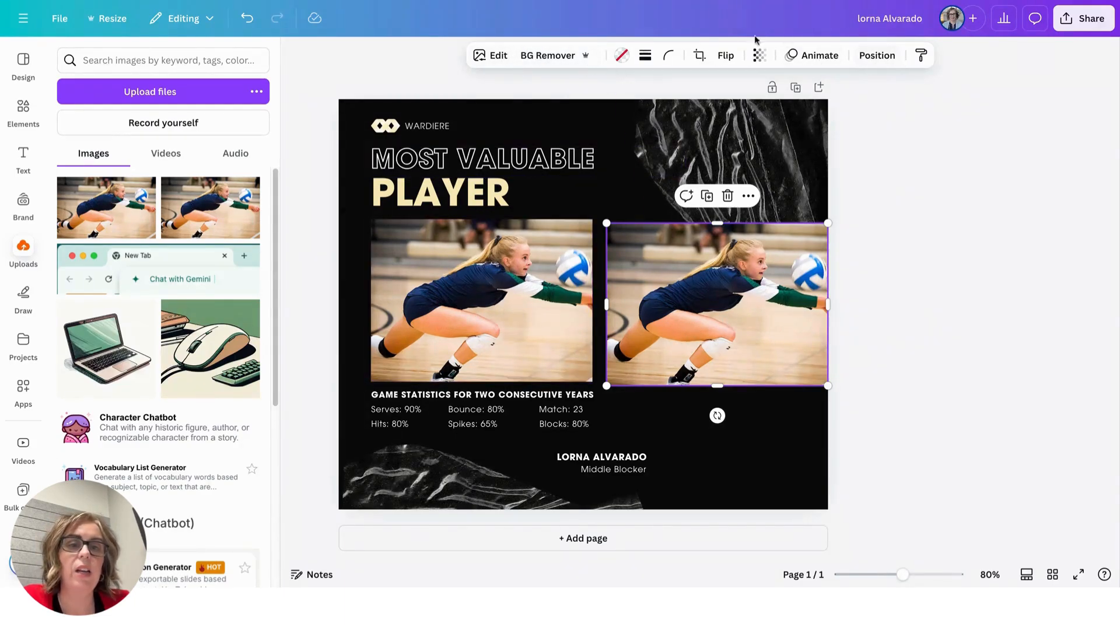
- Remove the background from the duplicate photo with BG Remover
{"action": "left_click", "coordinate": [493, 56]}
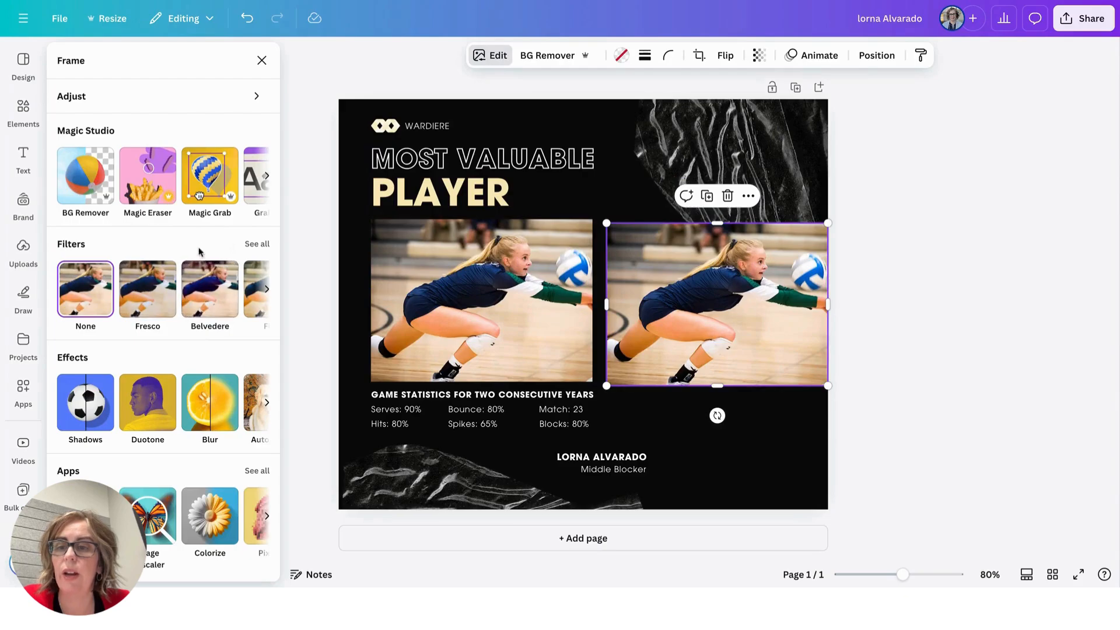
{"action": "scroll", "coordinate": [200, 186], "scroll_direction": "right", "scroll_amount": 3}
{"action": "scroll", "coordinate": [200, 186], "scroll_direction": "left", "scroll_amount": 3}
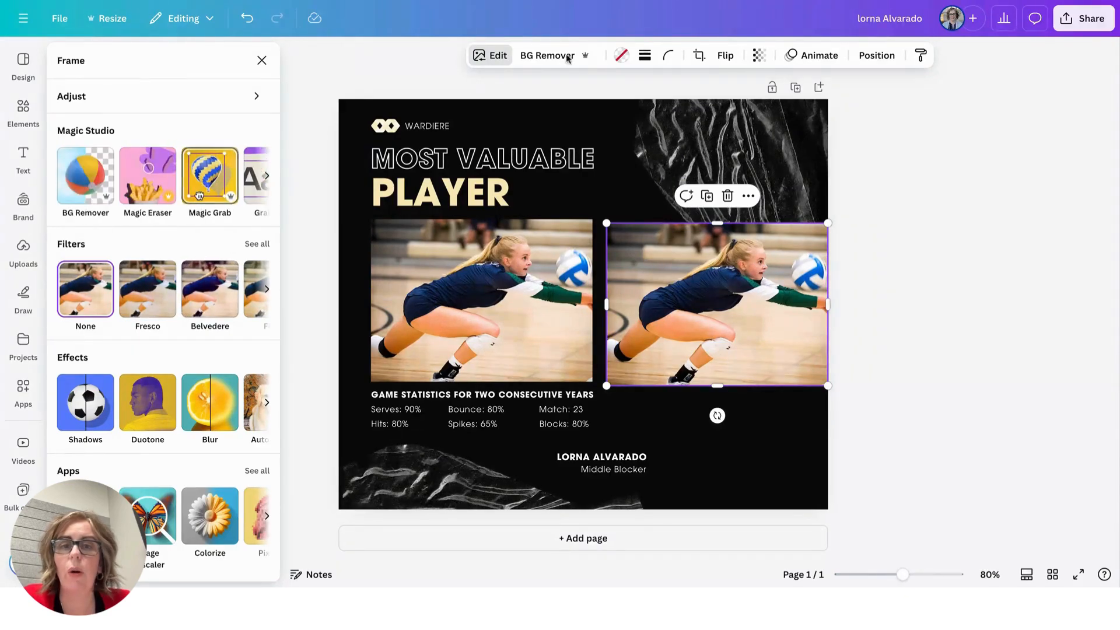
{"action": "left_click", "coordinate": [567, 58]}
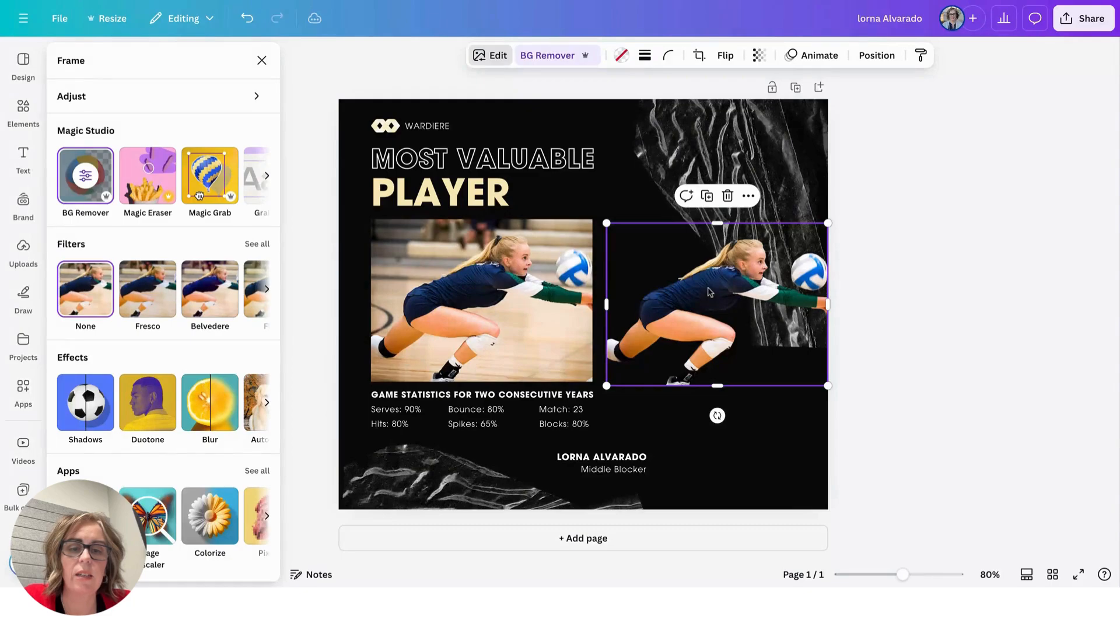
- Move the background-free player image toward the name text and enlarge it to reach the page's right and bottom edges
{"action": "left_click_drag", "start_coordinate": [710, 292], "coordinate": [659, 349]}
{"action": "left_click_drag", "start_coordinate": [778, 280], "coordinate": [829, 244]}
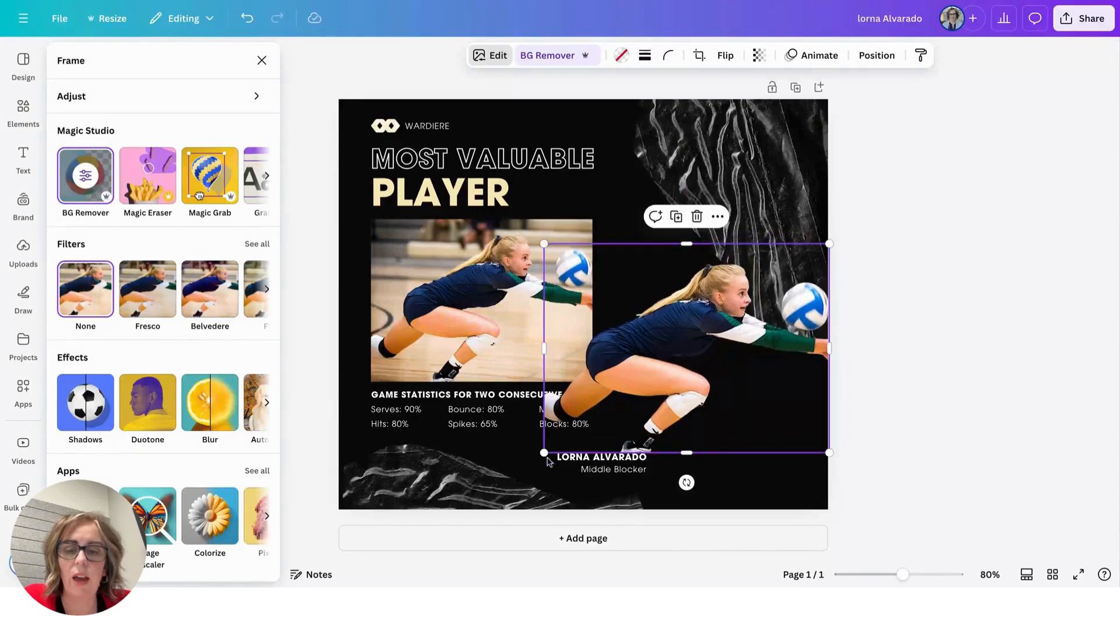
{"action": "left_click_drag", "start_coordinate": [543, 453], "coordinate": [462, 513]}
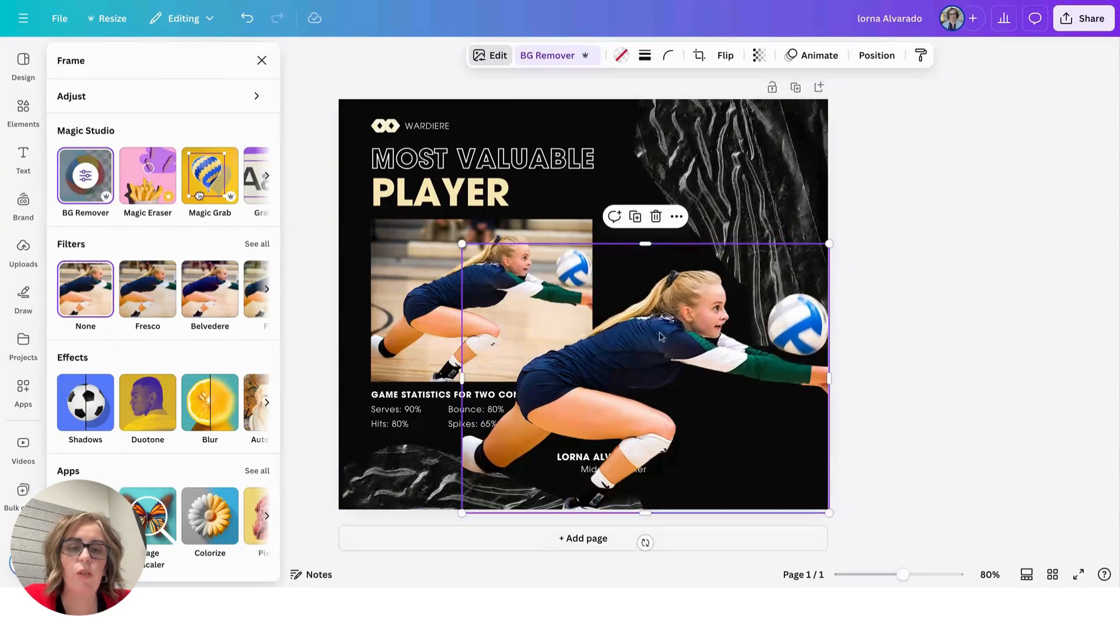